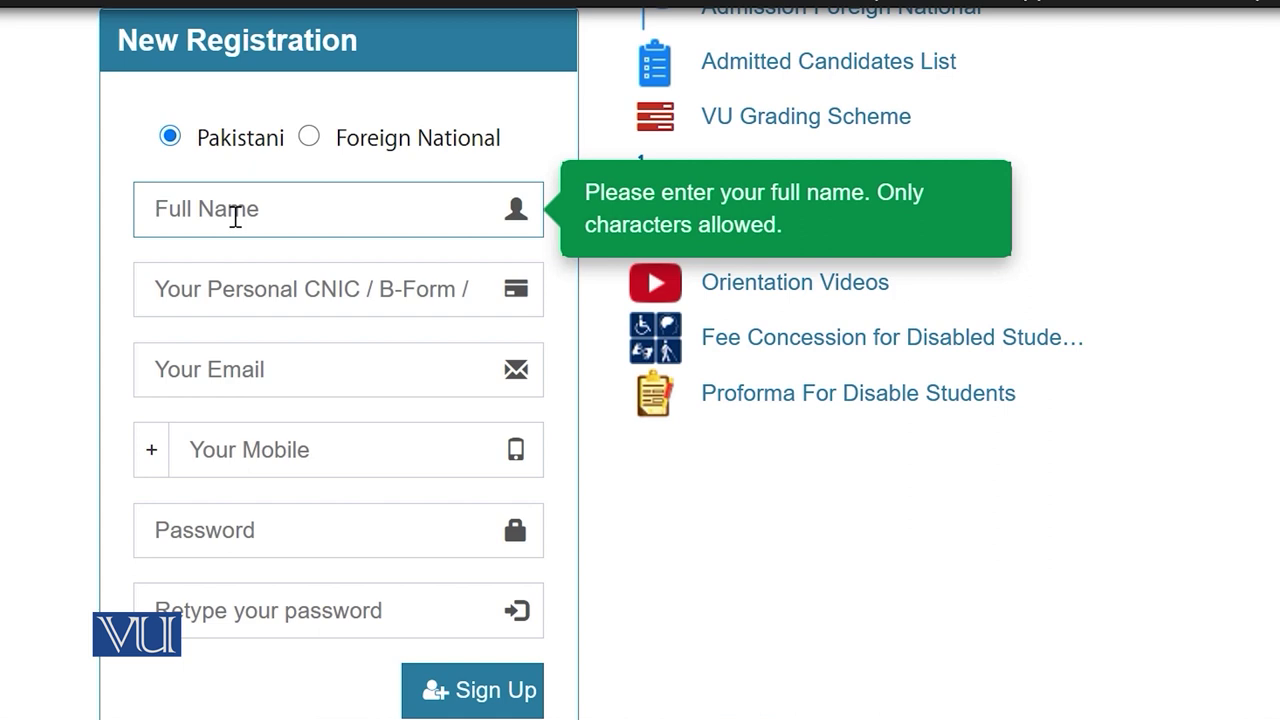
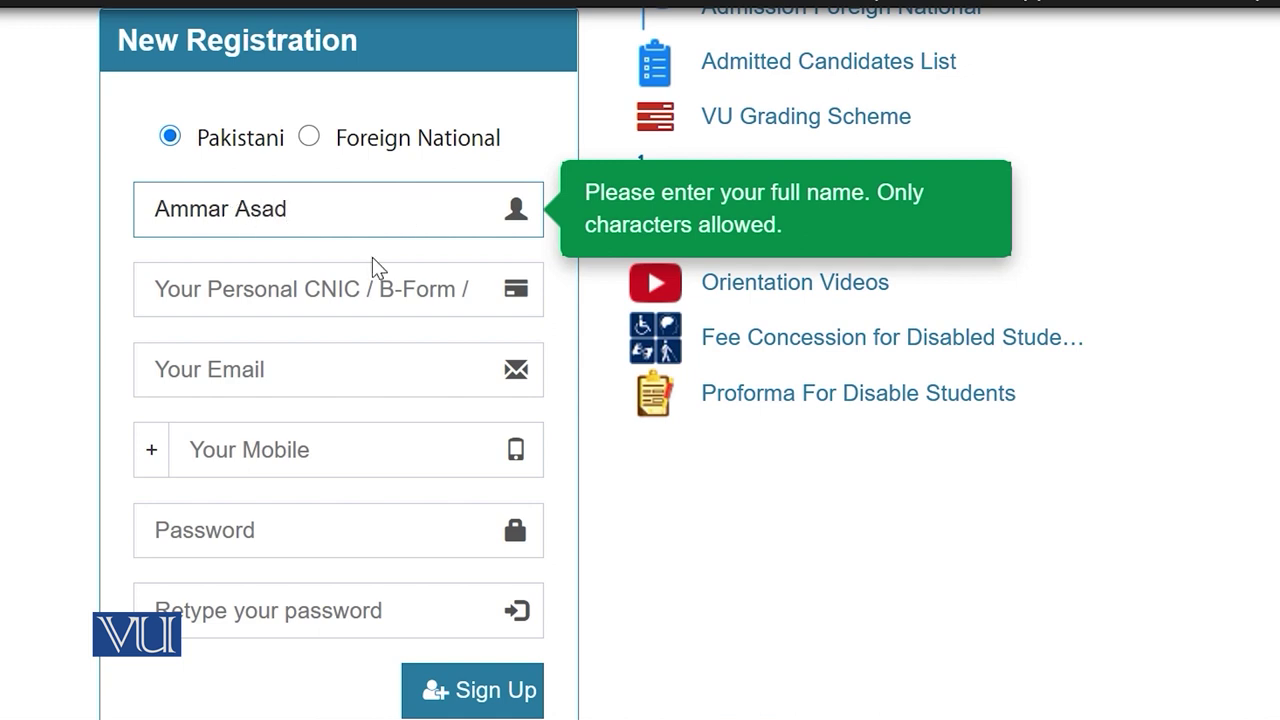
Step: Enter the applicant's full name and CNIC number, and begin typing the email address
click(317, 296)
text(22222-2222222-2)
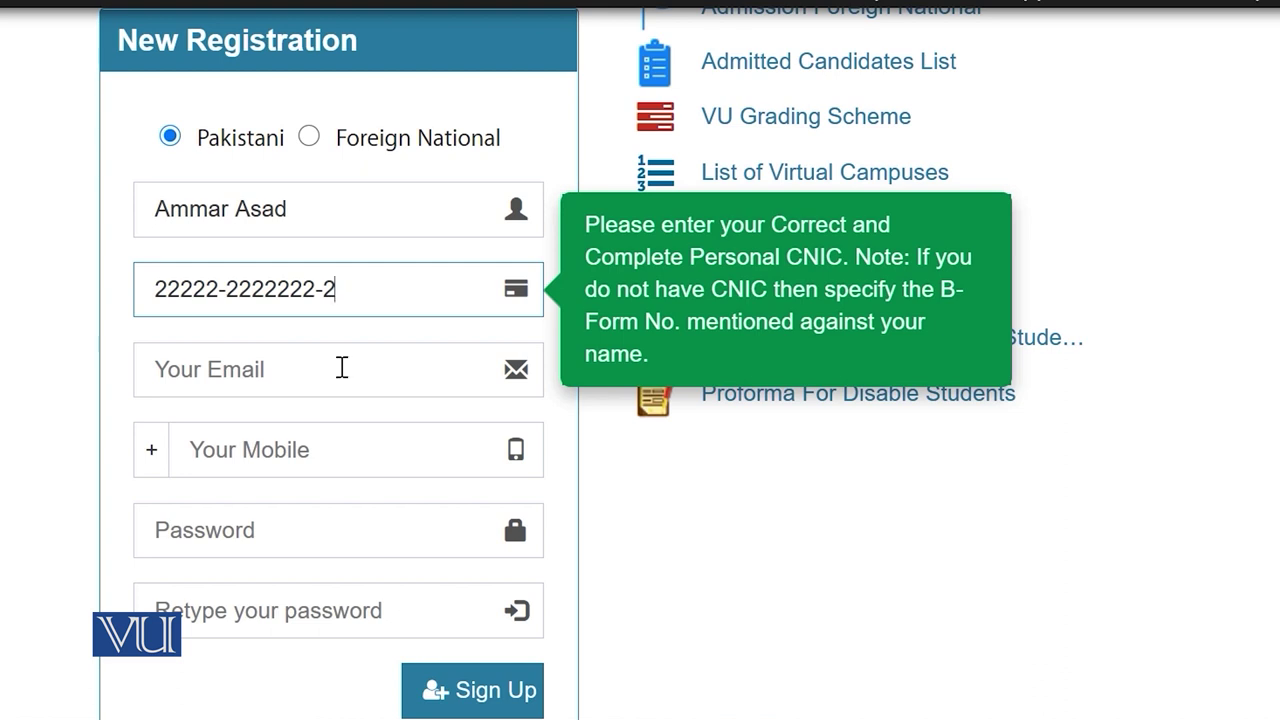
click(310, 367)
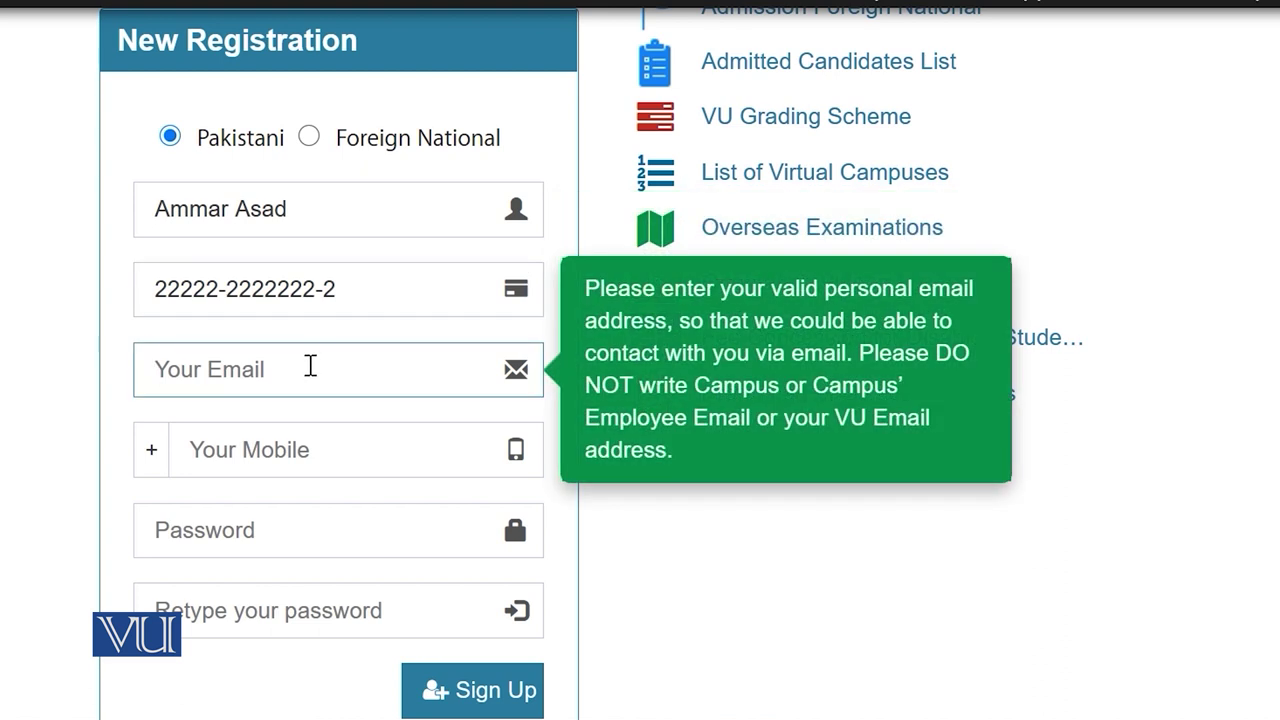
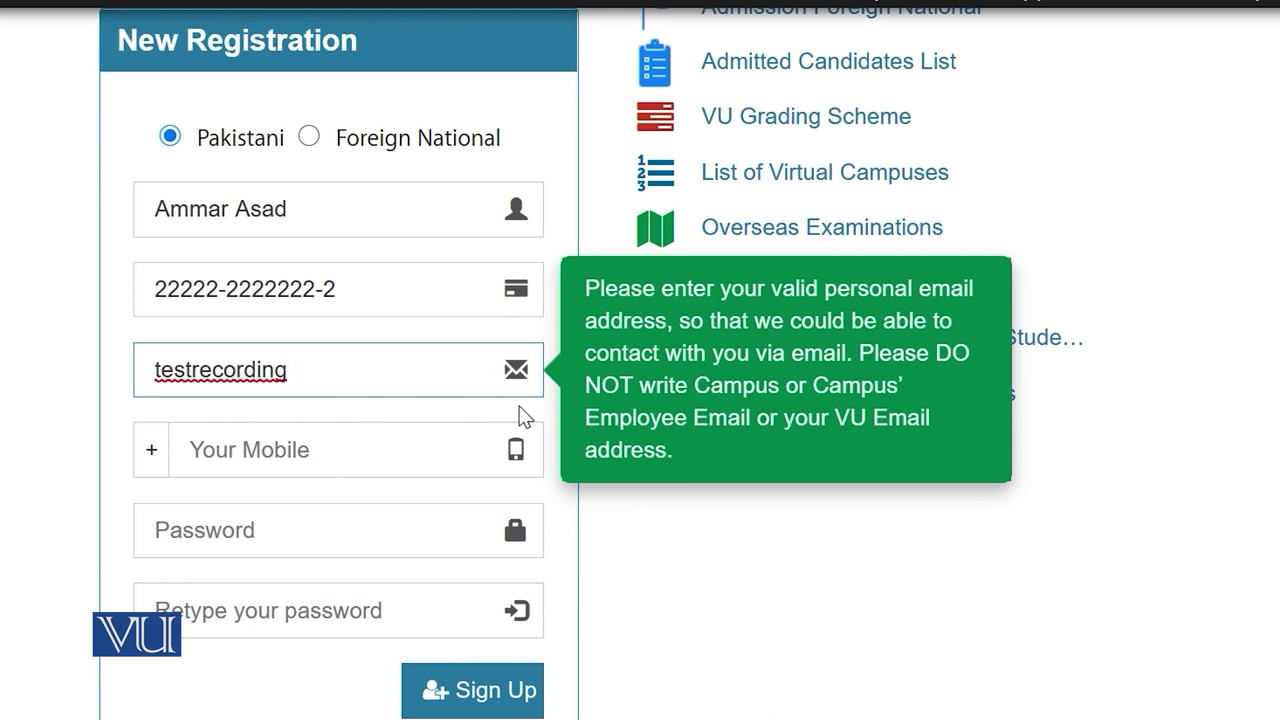
scroll(514, 380, down, 3)
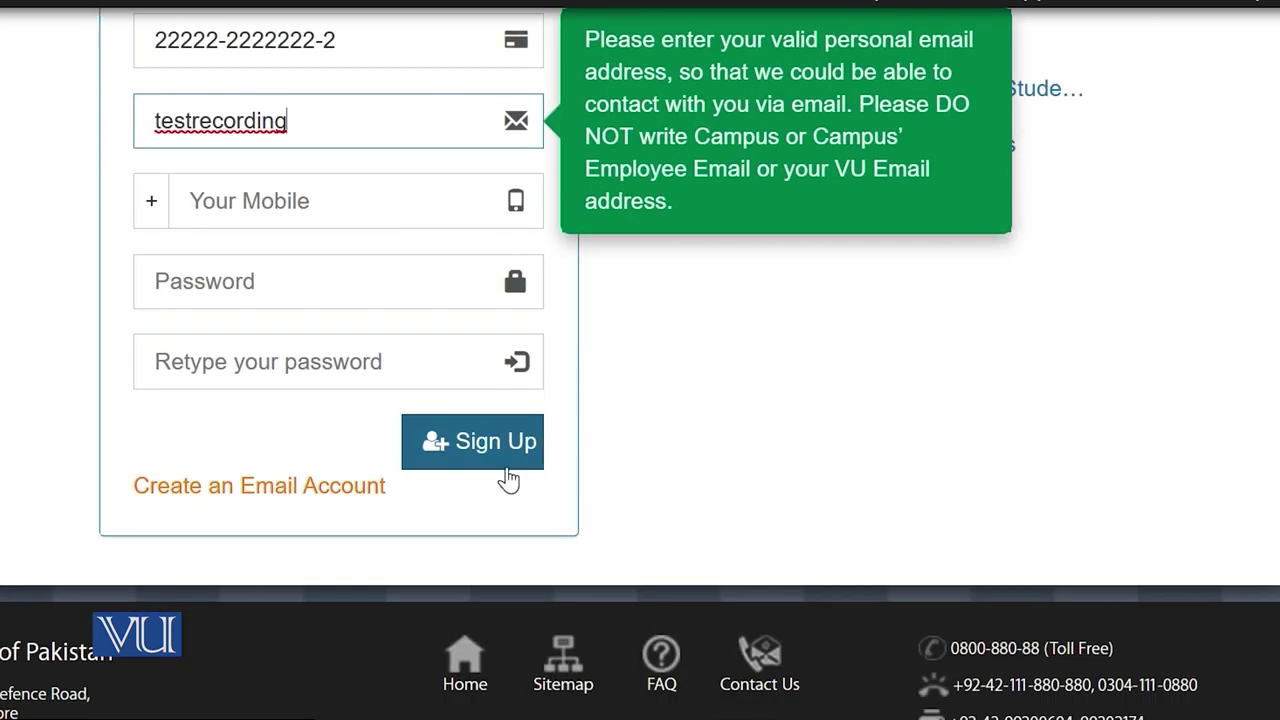
Step: Open Google's create-an-email-account page, then continue the email address with '@'
click(288, 490)
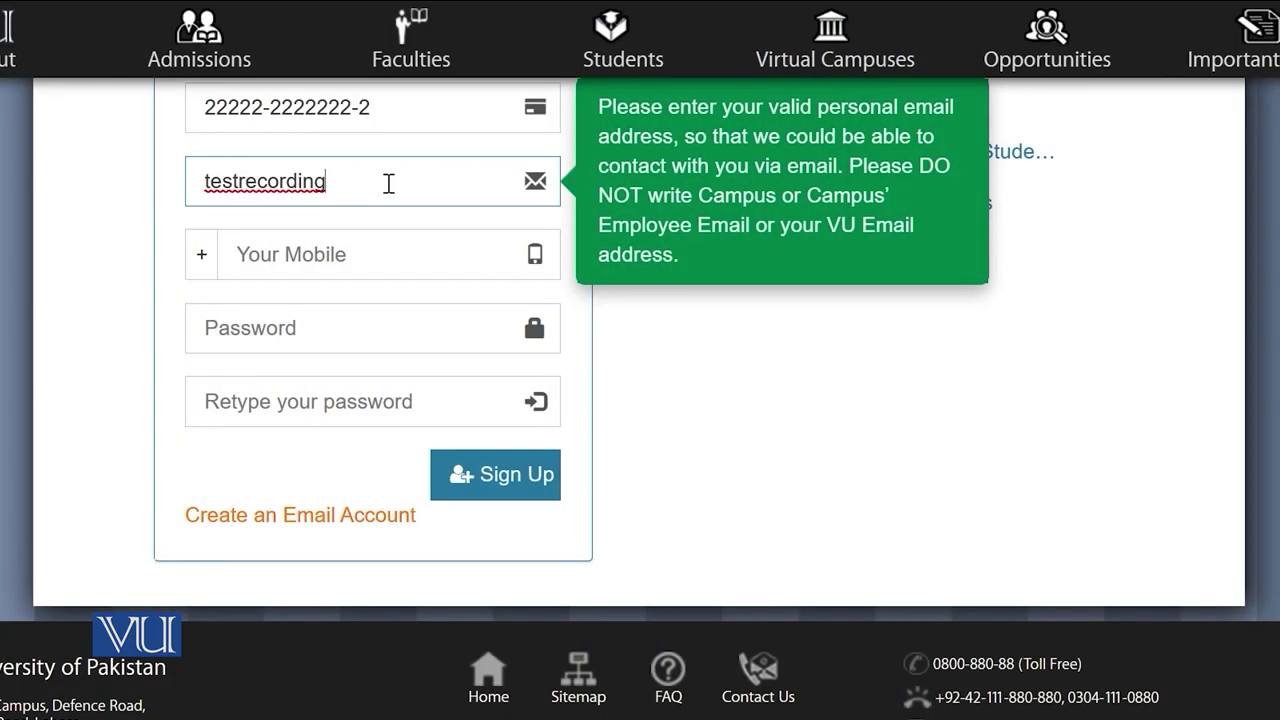
text(@gmail.co)
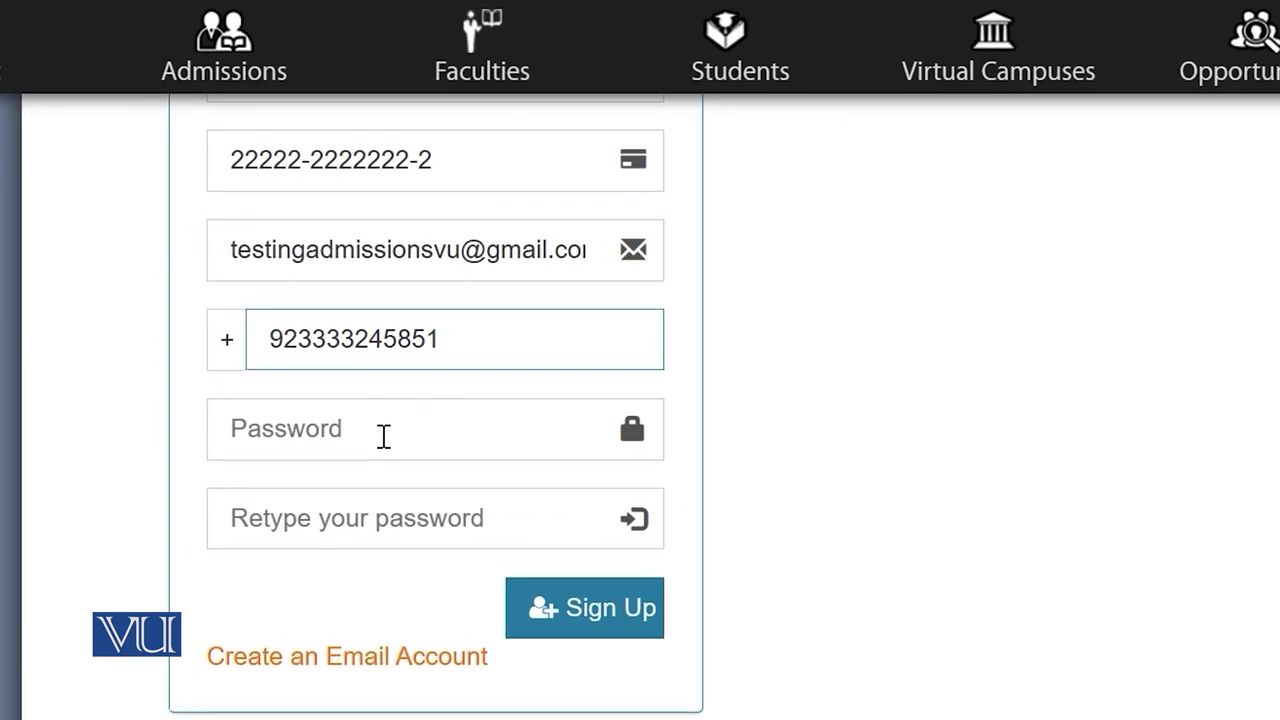
Step: Enter and confirm the account password, then submit the Sign Up form
click(423, 430)
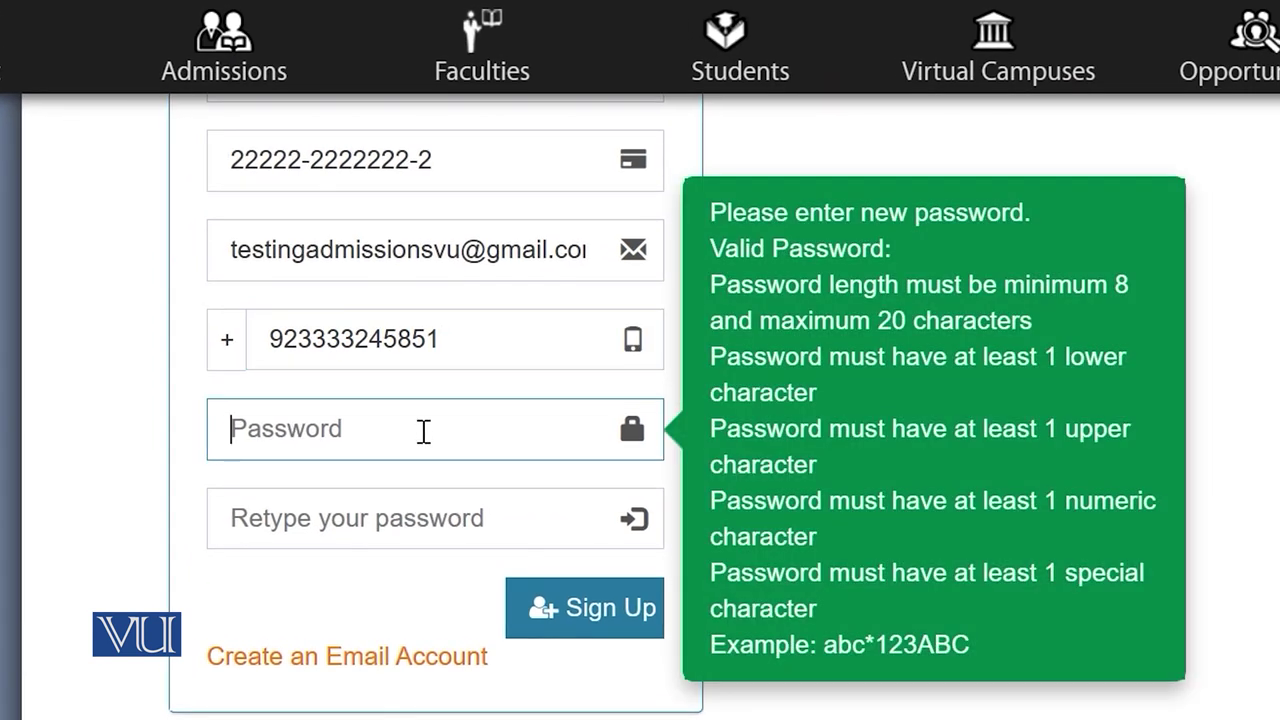
key(ctrl+v)
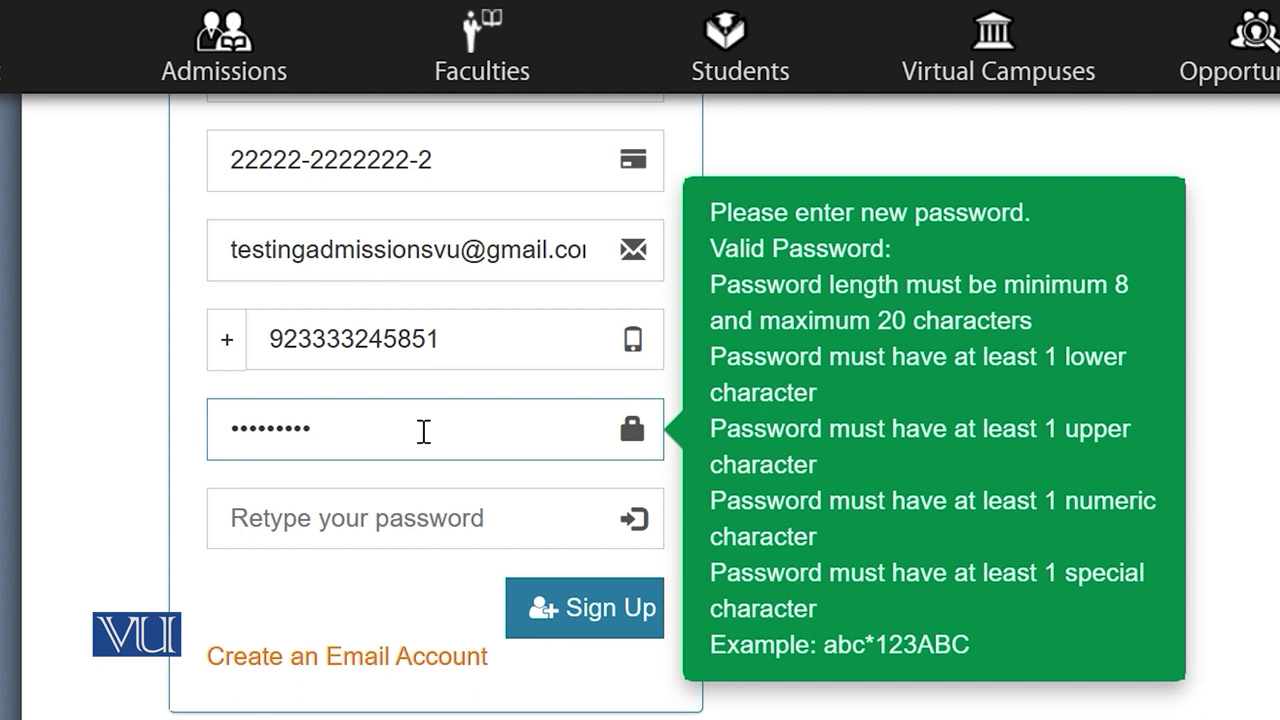
click(380, 522)
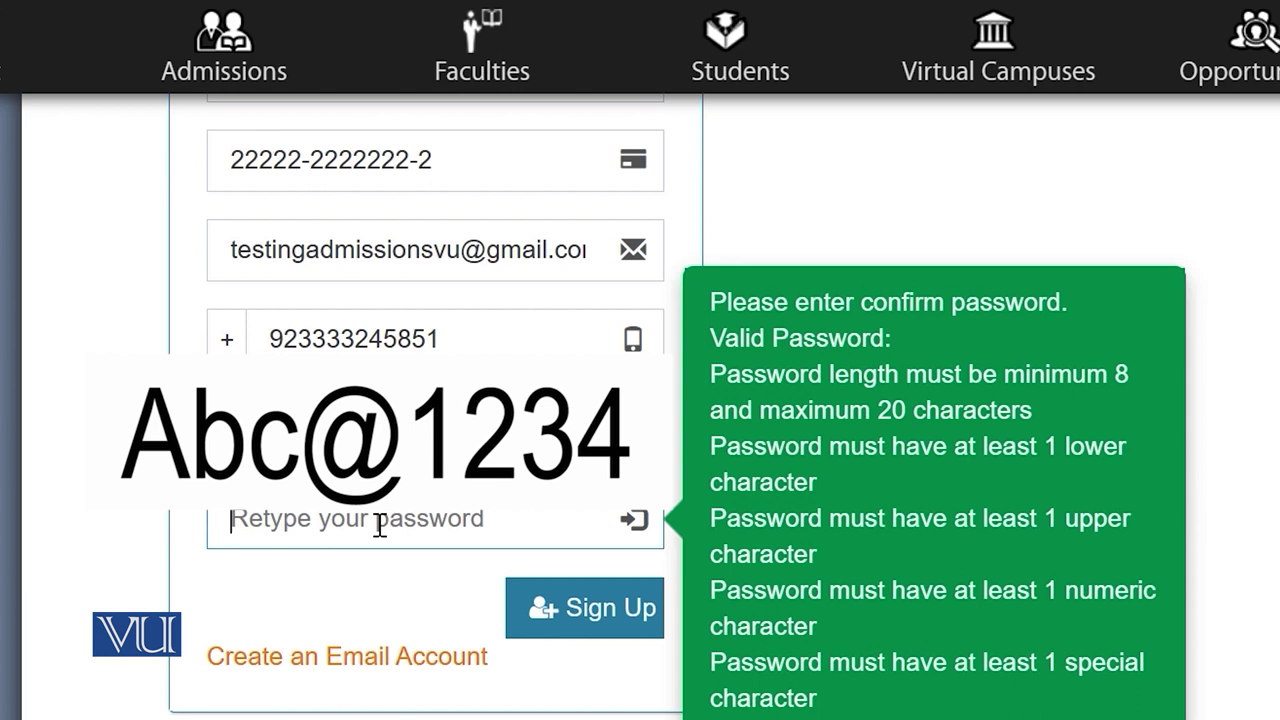
text(Abc@1234)
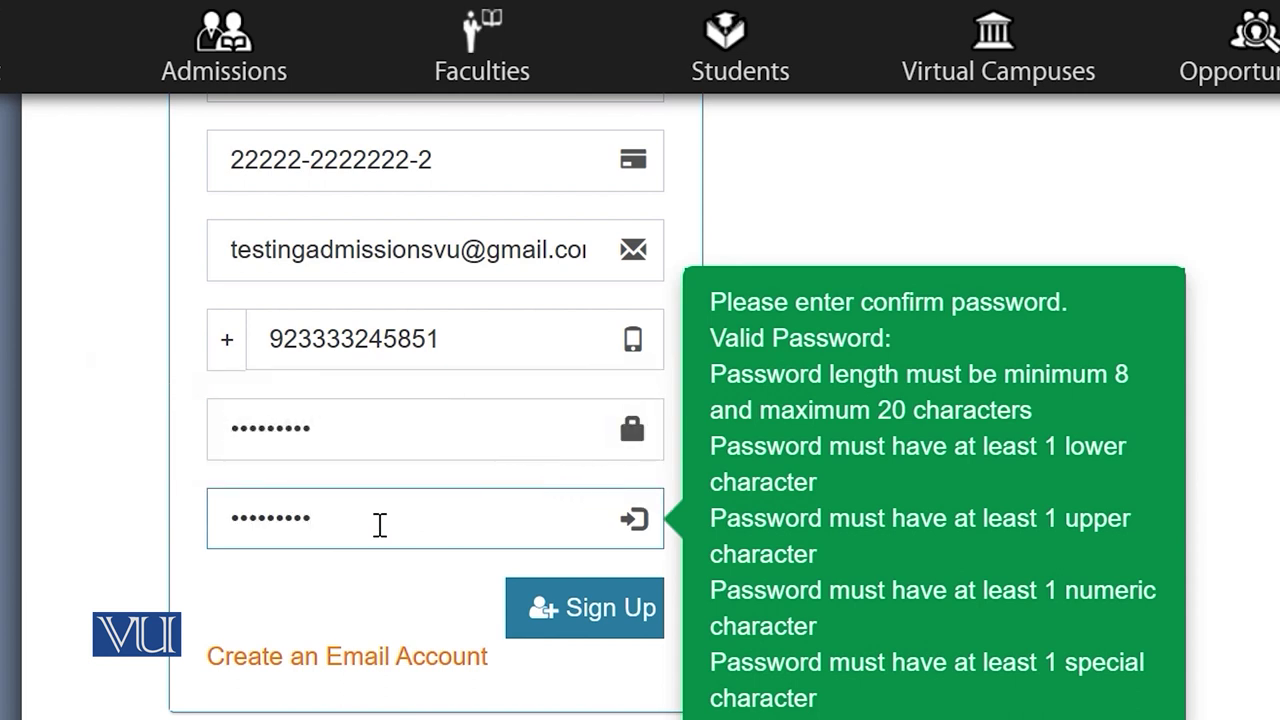
click(606, 624)
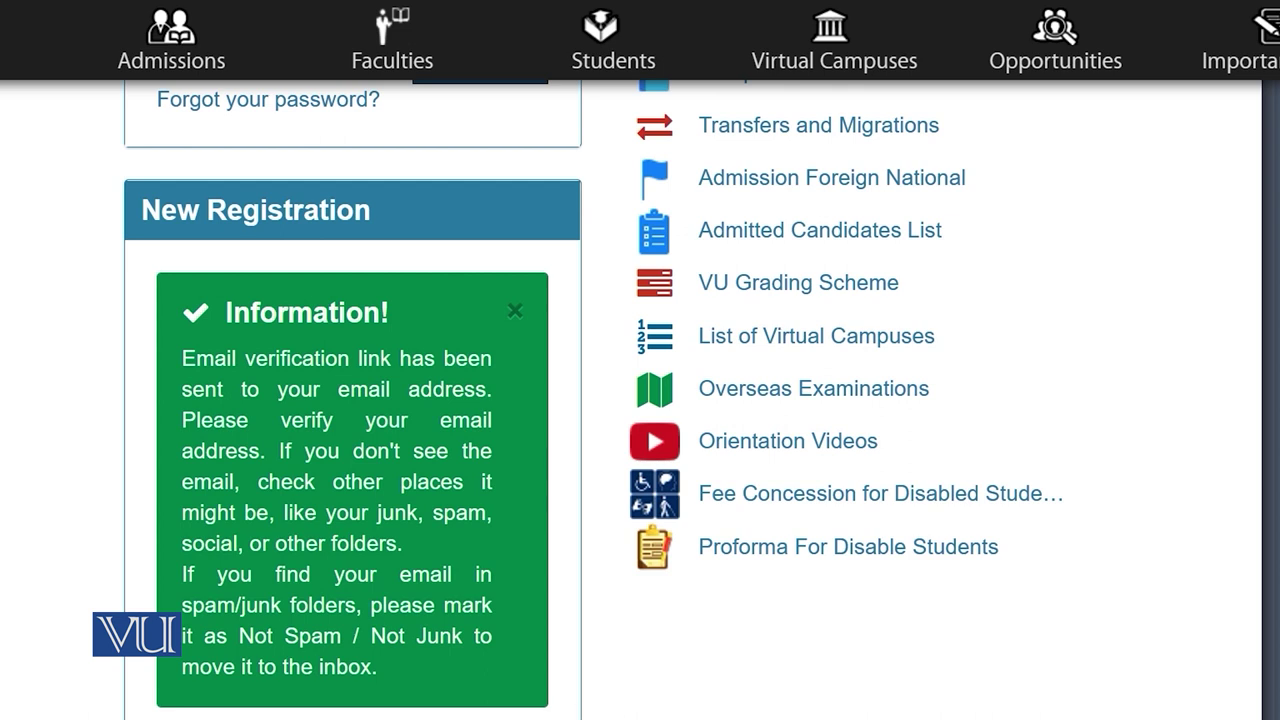
Step: Open the VU activation email in Gmail and follow its VerifyEmailAddress link
mouse_move(490, 719)
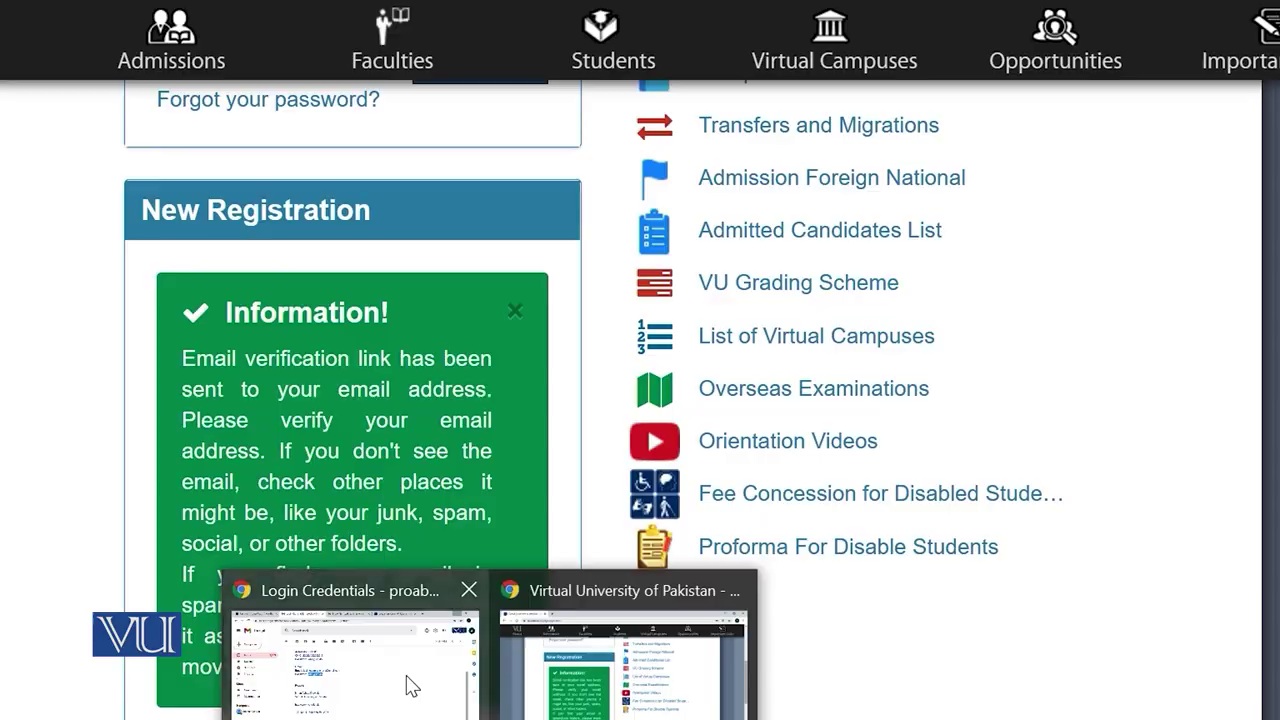
click(406, 686)
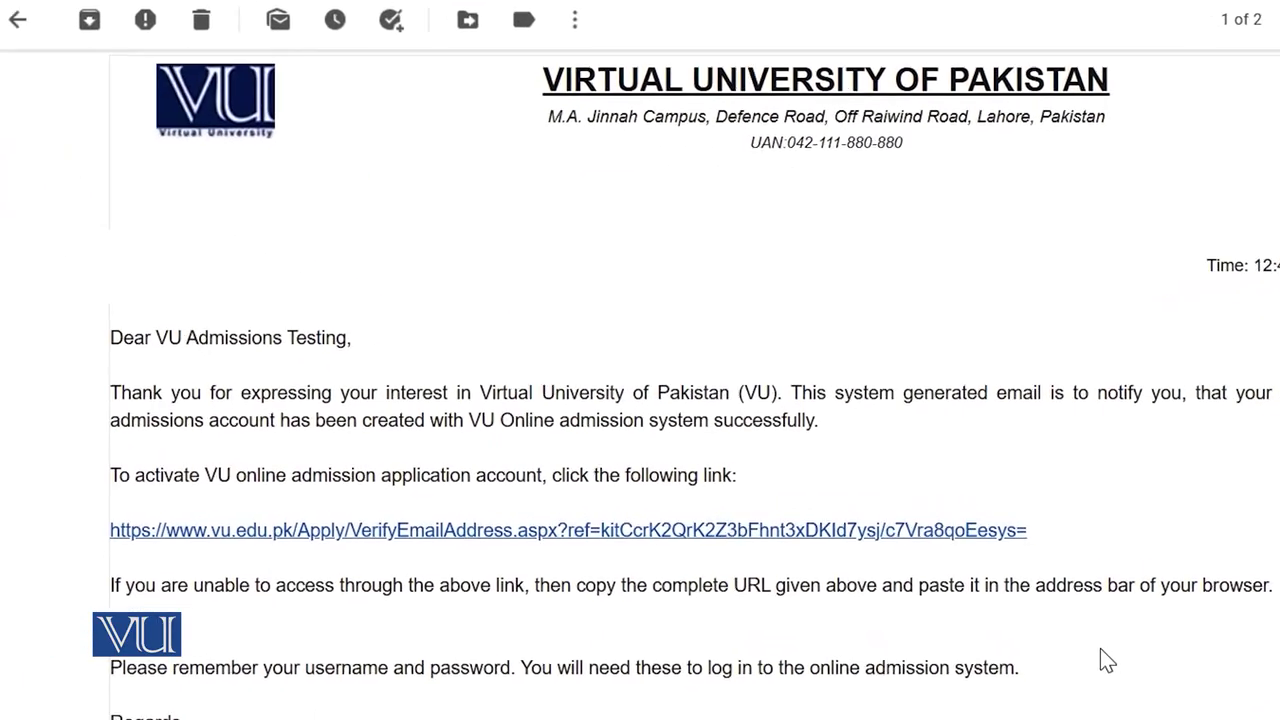
click(1005, 552)
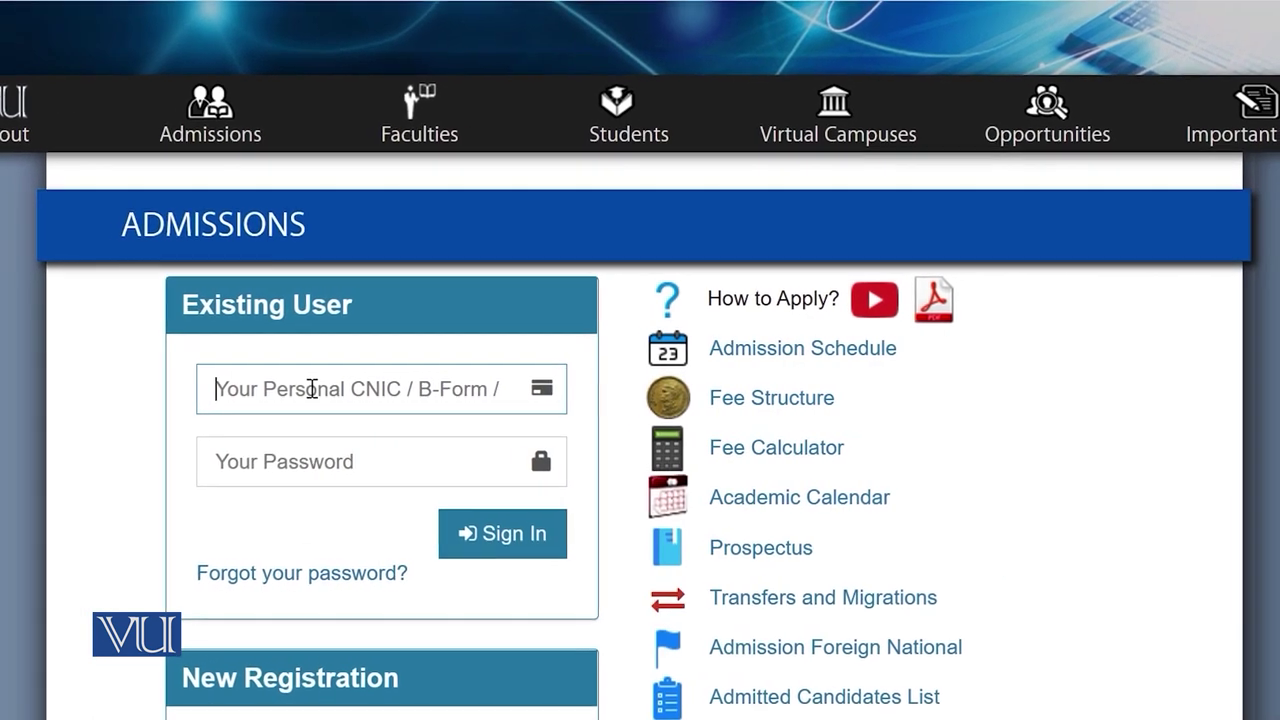
Step: Sign in as an Existing User with the autofilled CNIC and the account password
click(299, 389)
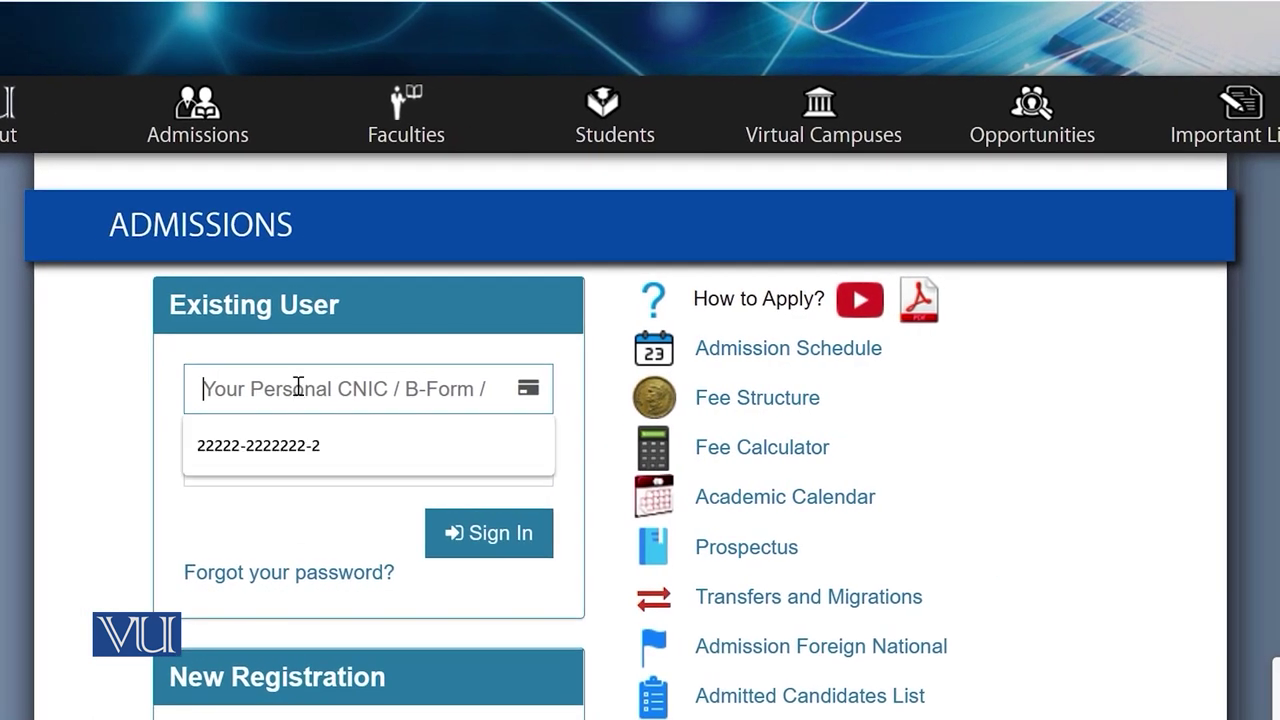
click(274, 458)
click(242, 460)
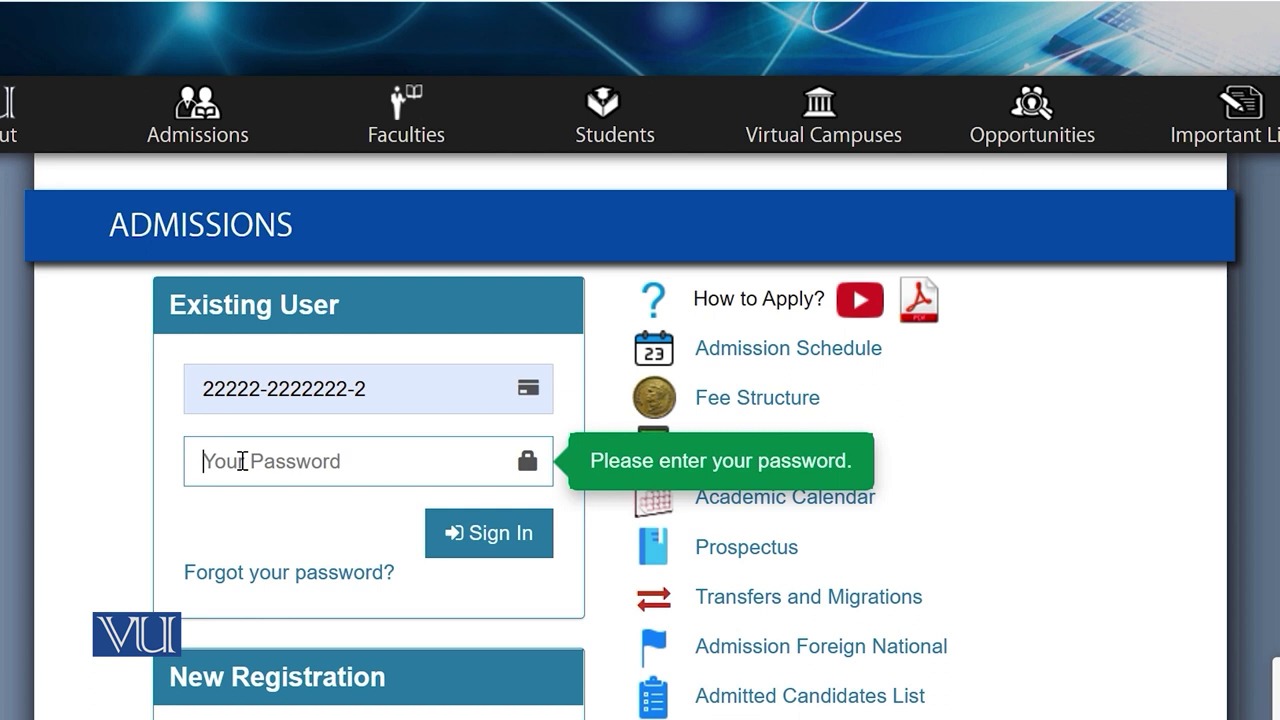
key(ctrl+v)
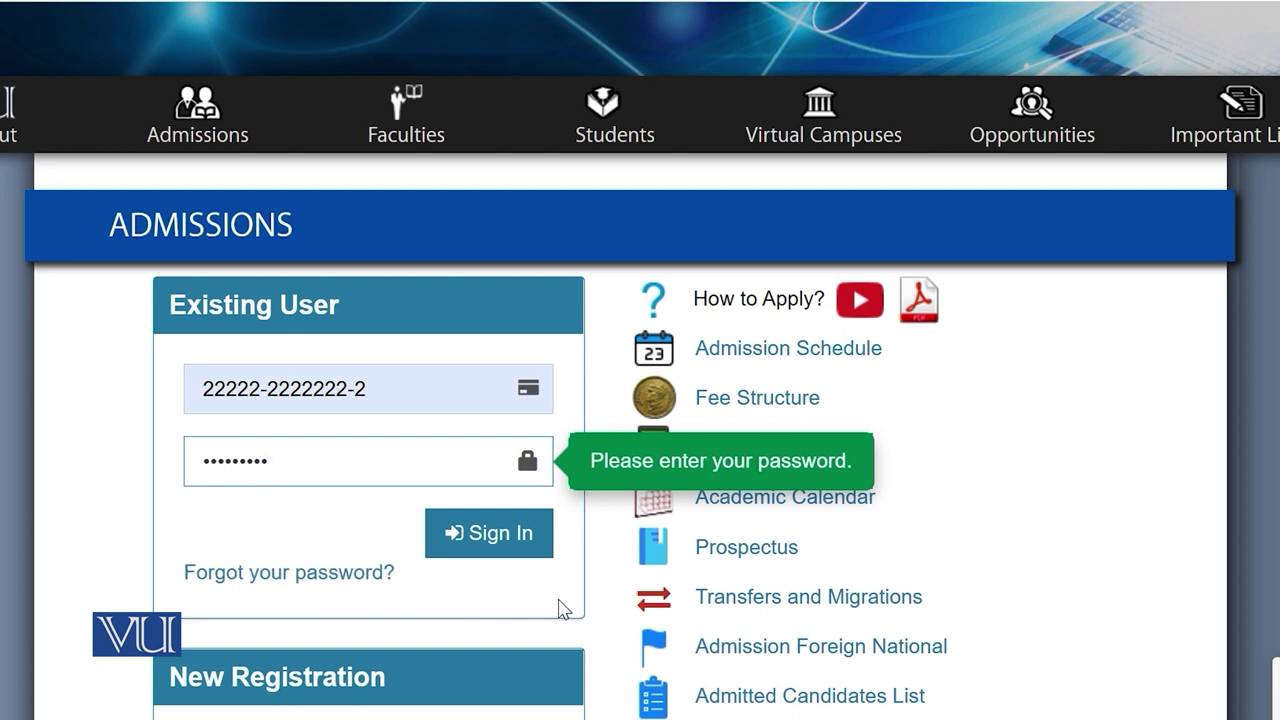
click(497, 537)
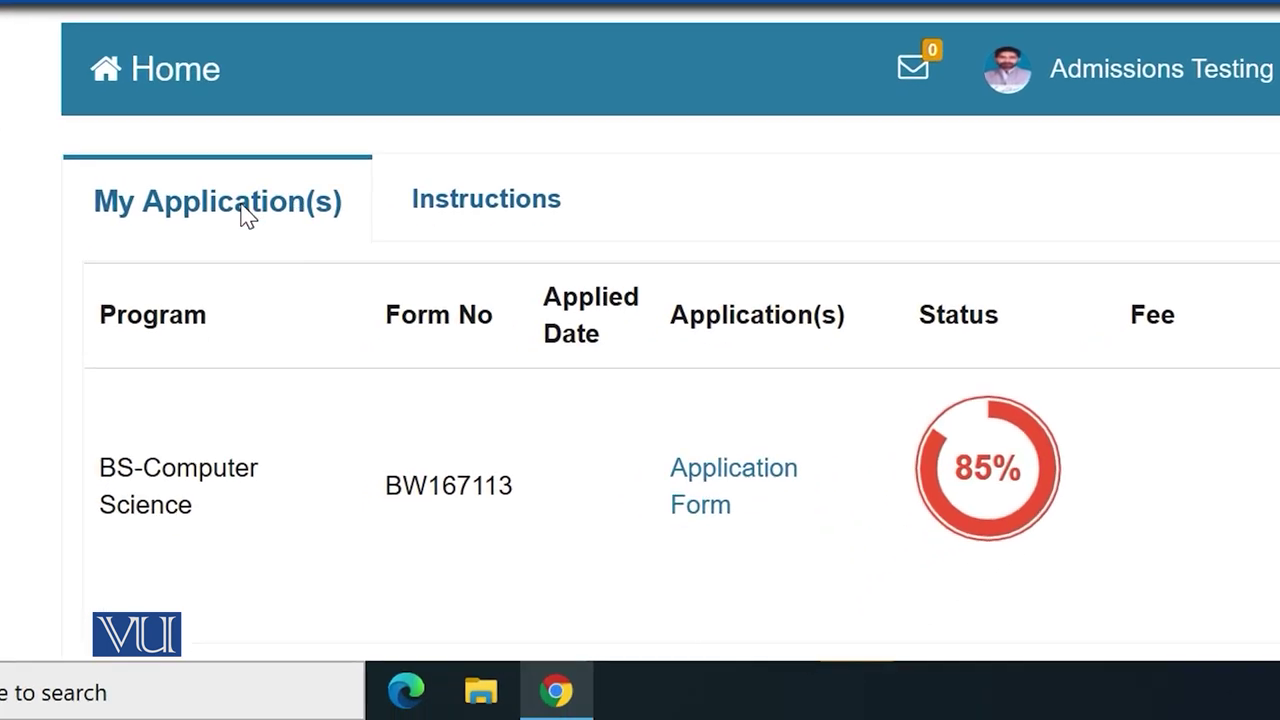
click(456, 208)
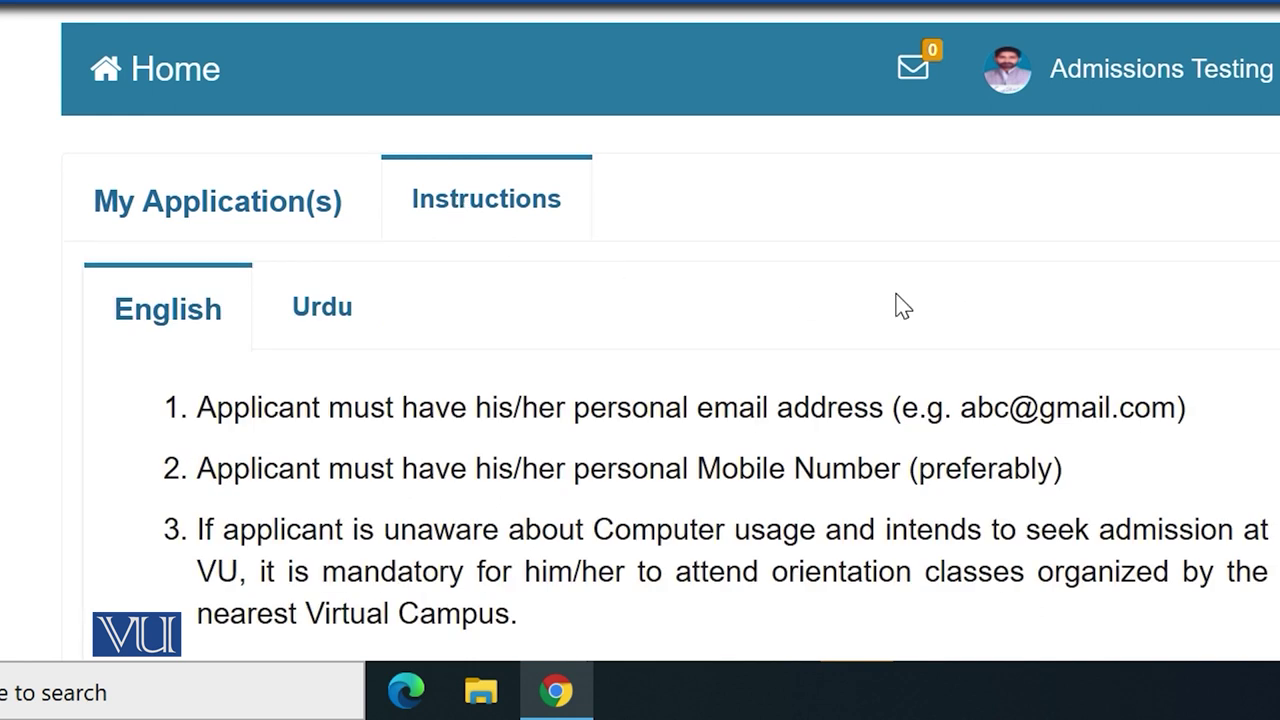
scroll(894, 306, down, 1)
scroll(690, 400, down, 4)
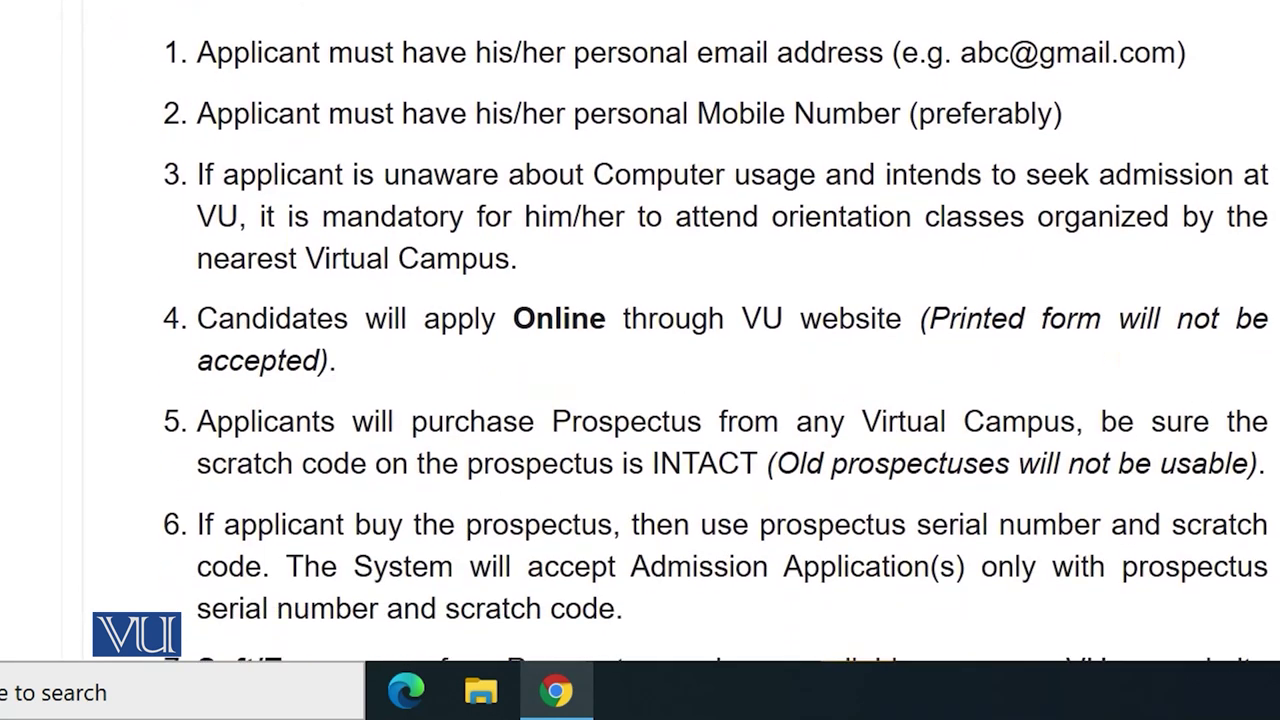
scroll(716, 331, down, 1)
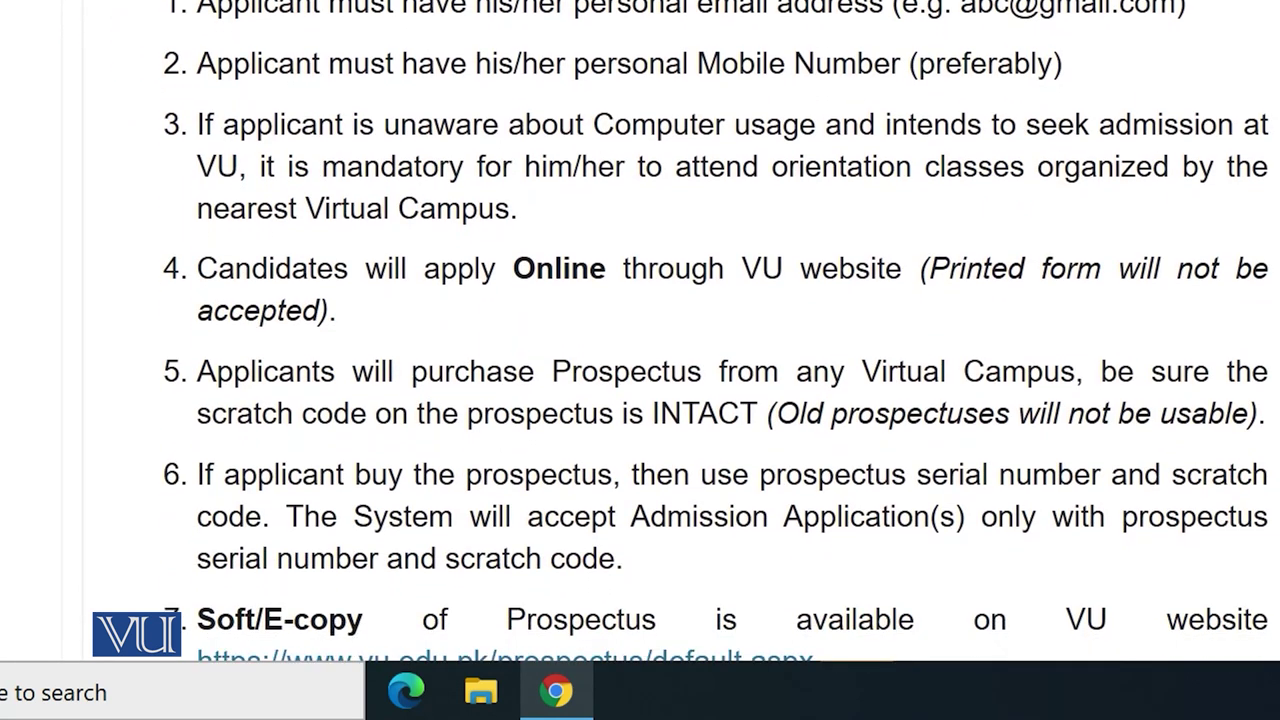
scroll(716, 332, down, 1)
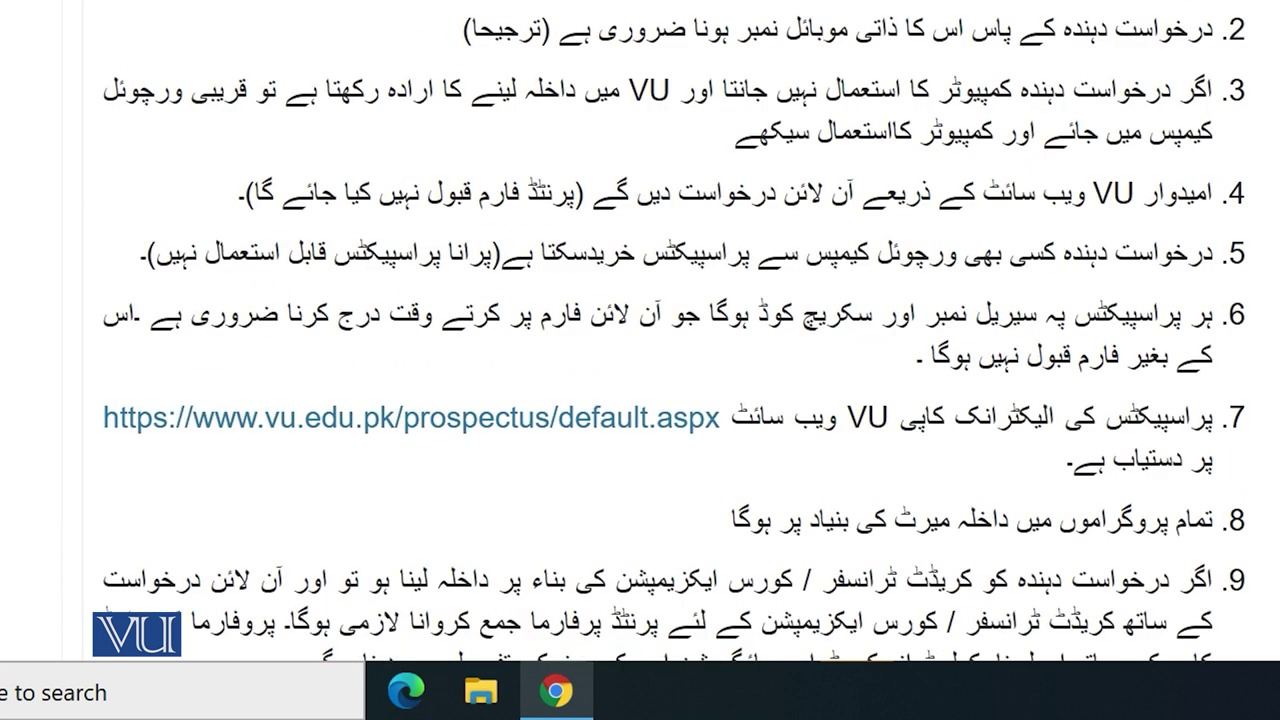
scroll(682, 332, down, 4)
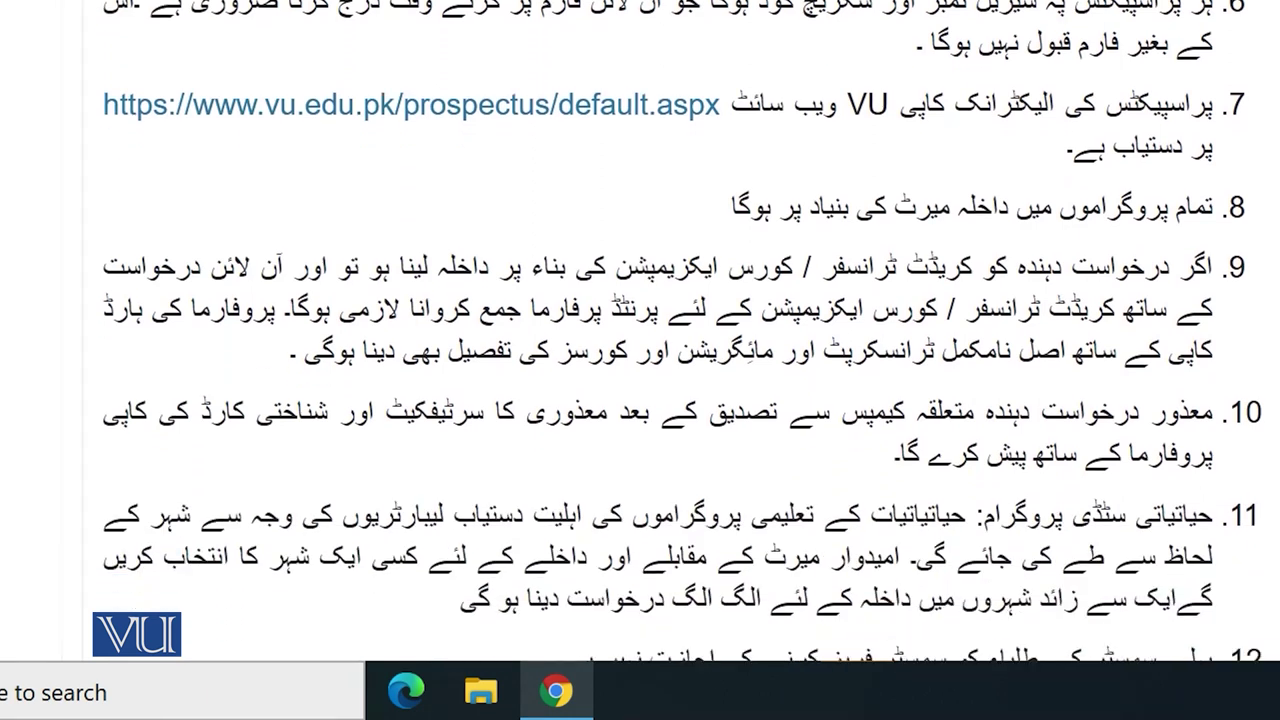
scroll(682, 332, down, 3)
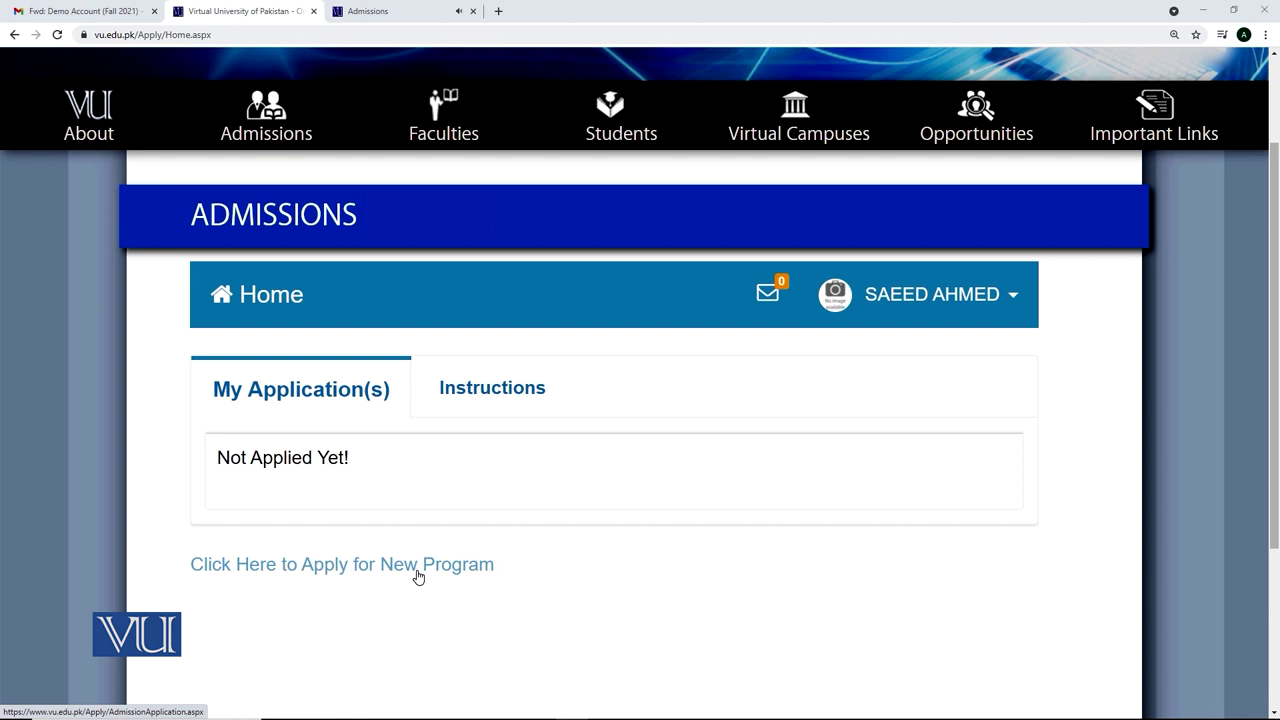
Step: Start a new program application and select Outside Pakistan under Study From
click(418, 576)
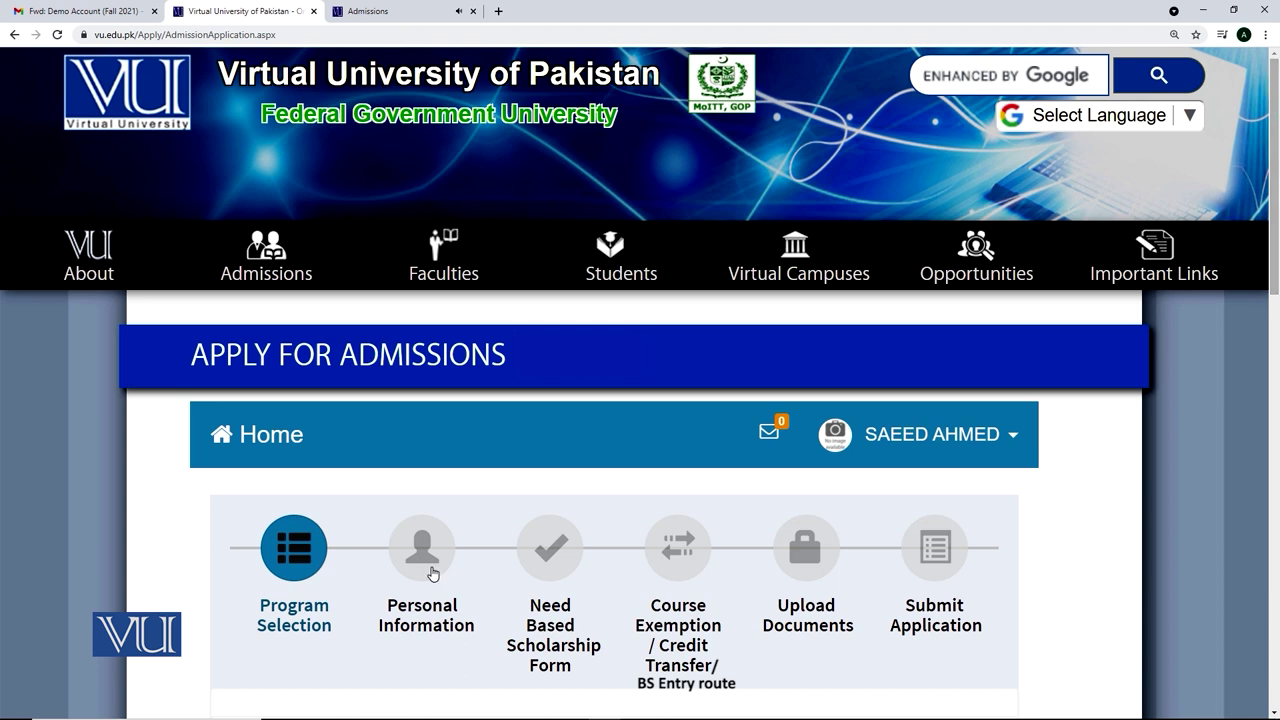
drag(1276, 275, 1276, 333)
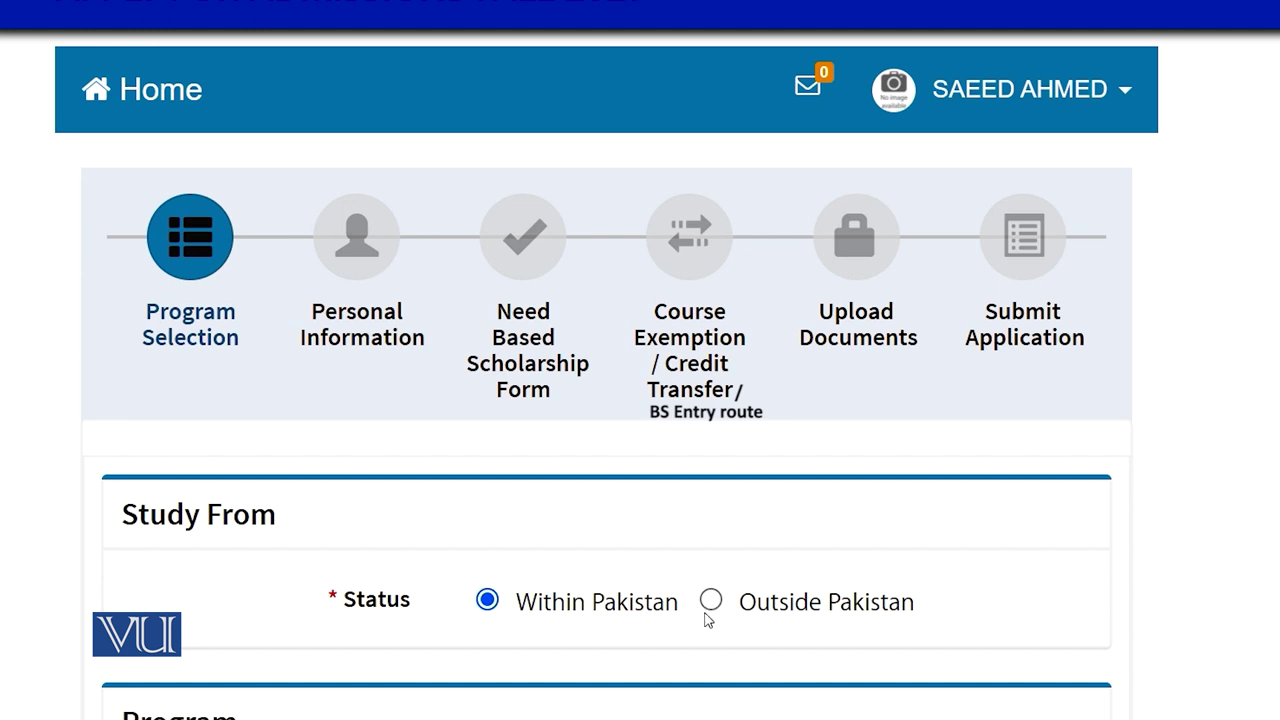
click(710, 600)
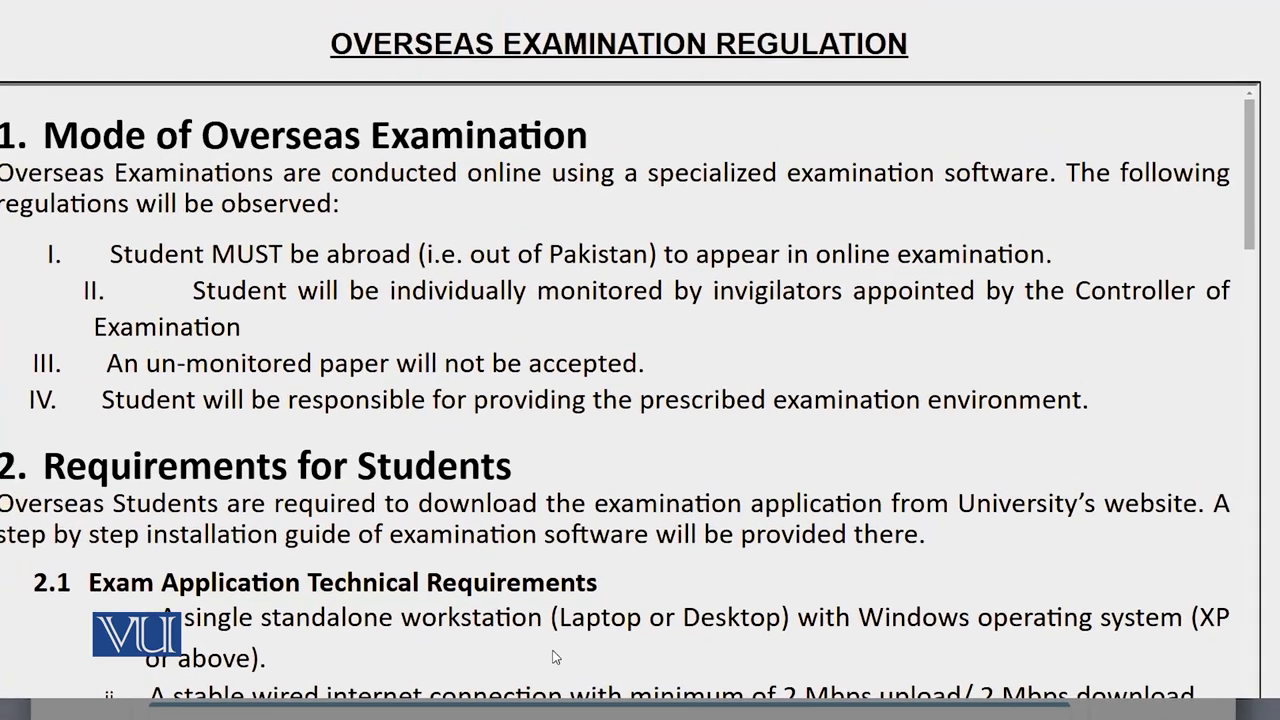